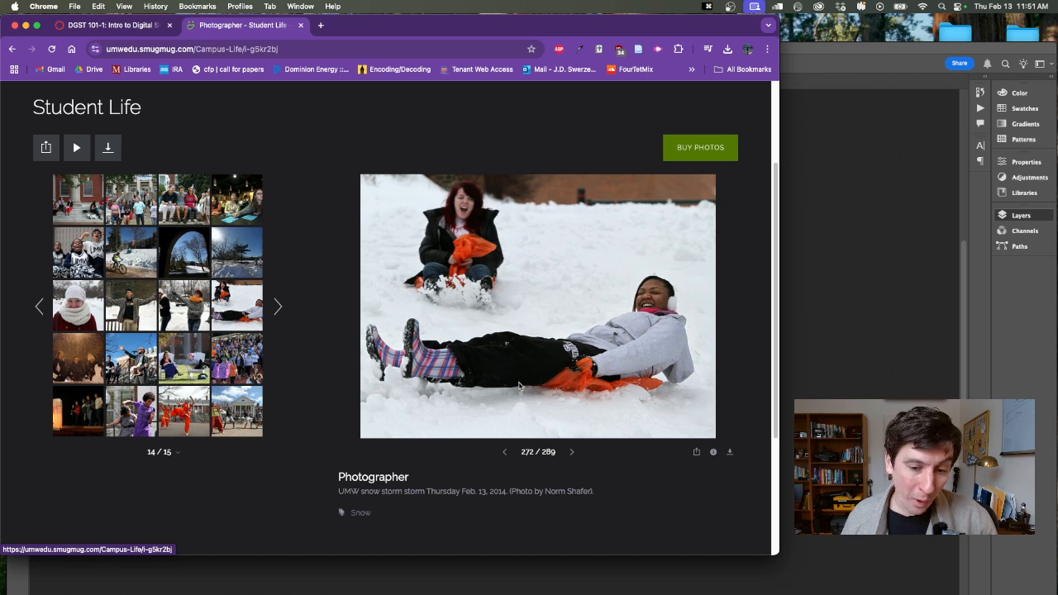
View the crowd photo in the Student Life gallery, then switch to the Fair 18.jpg document in Photoshop
{"action": "left_click", "coordinate": [237, 358]}
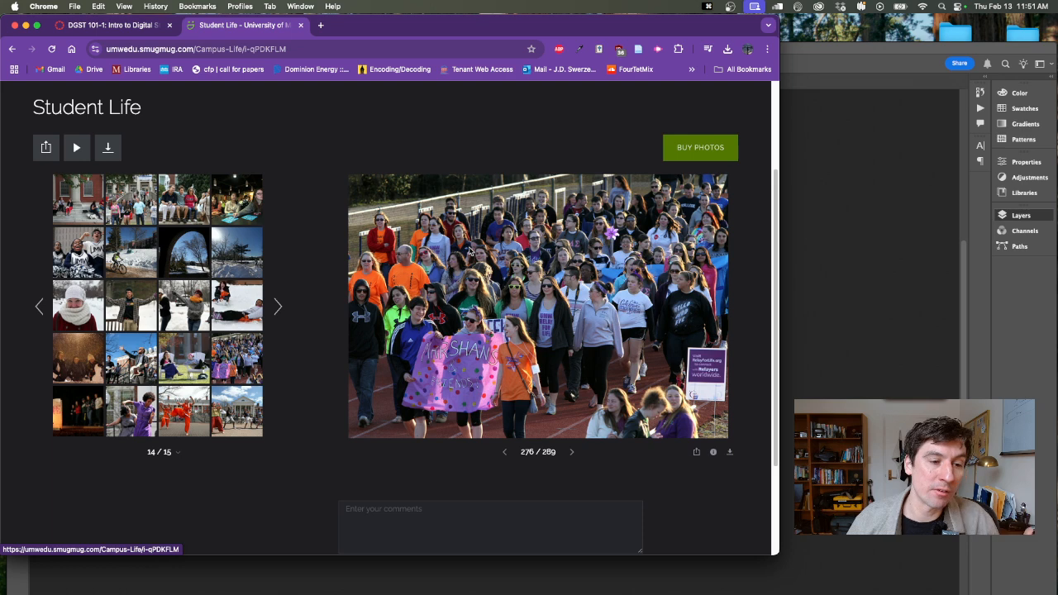
{"action": "left_click", "coordinate": [851, 173]}
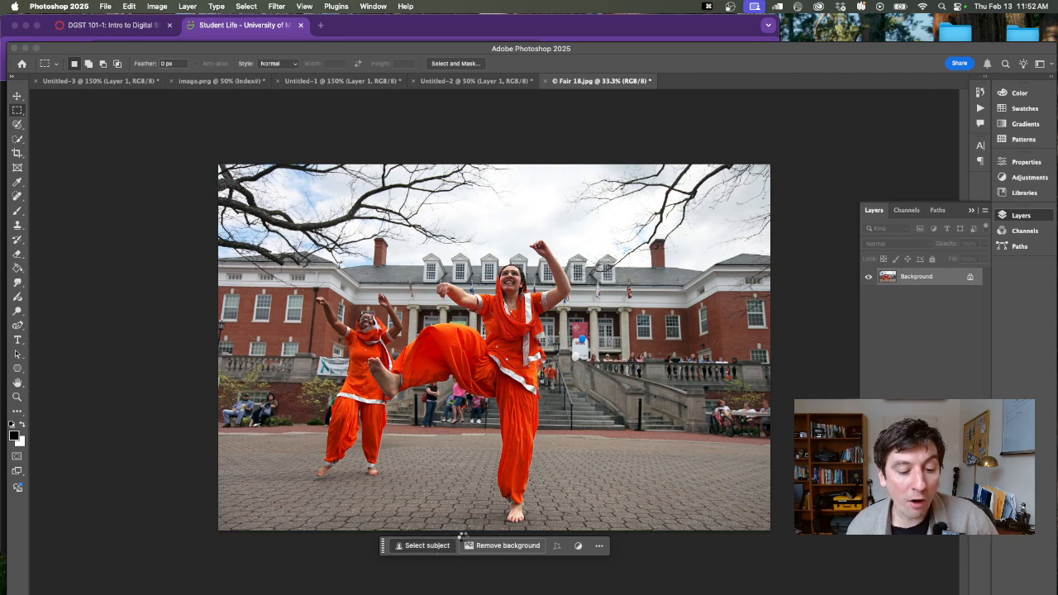
Select both dancers in orange automatically with Select Subject
{"action": "left_click", "coordinate": [425, 545]}
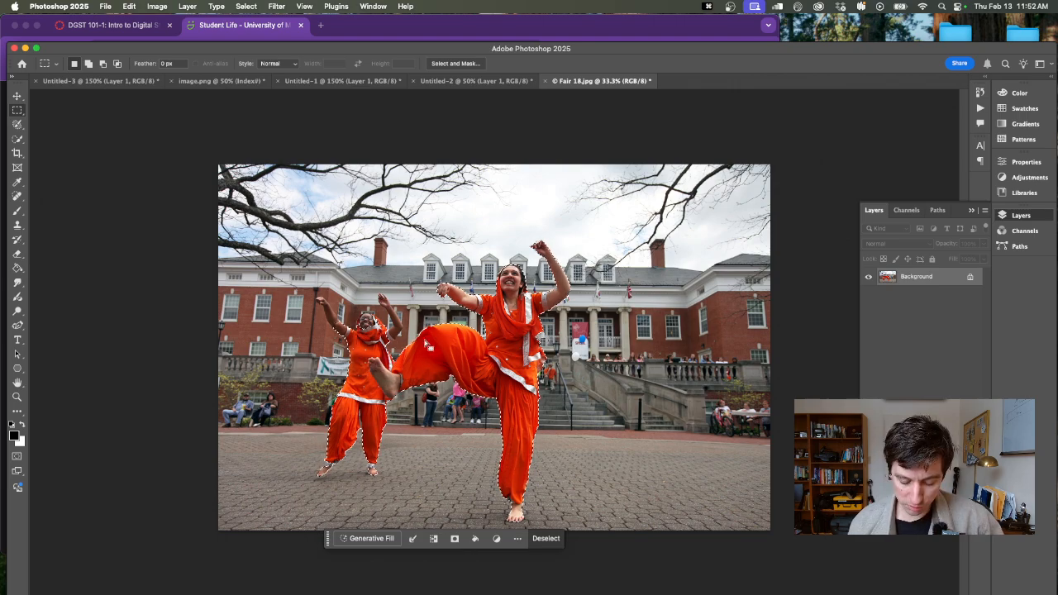
{"action": "key", "text": "super+equal"}
{"action": "key", "text": "super+equal"}
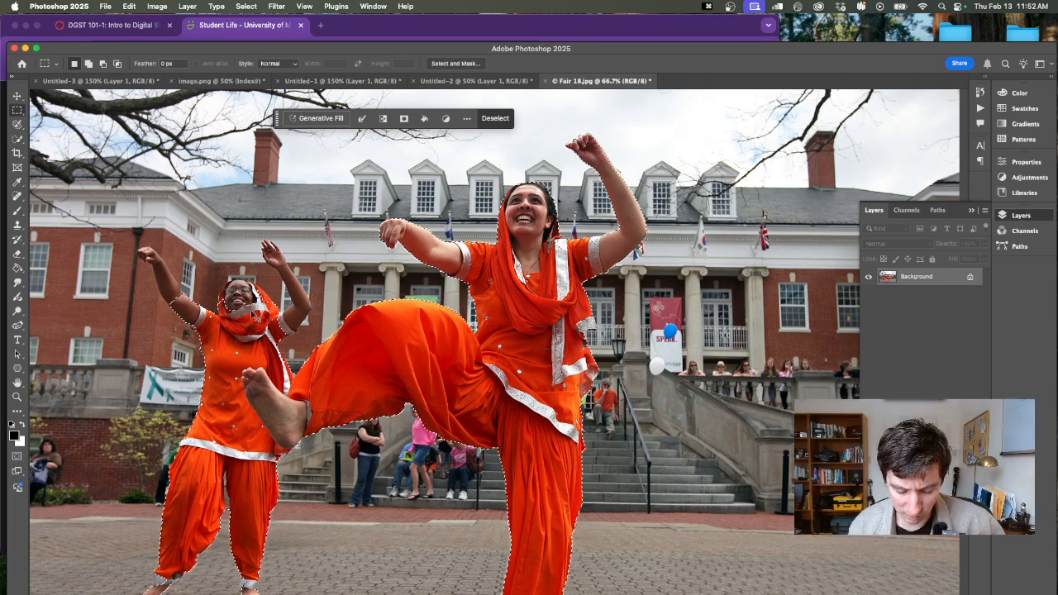
{"action": "key", "text": "super+minus"}
{"action": "key", "text": "super+minus"}
{"action": "key", "text": "super+equal"}
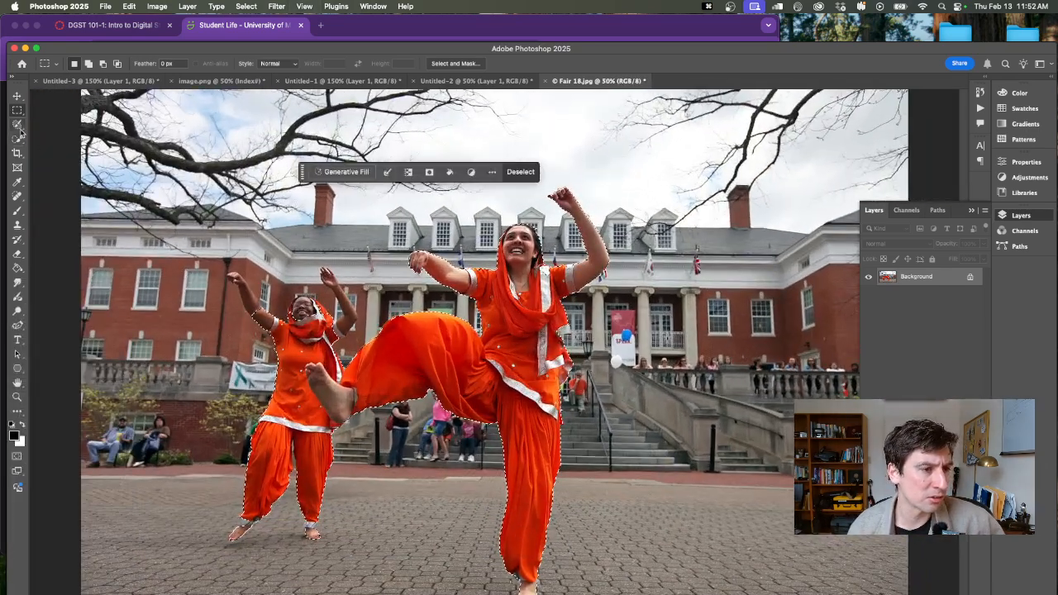
{"action": "key", "text": "super+minus"}
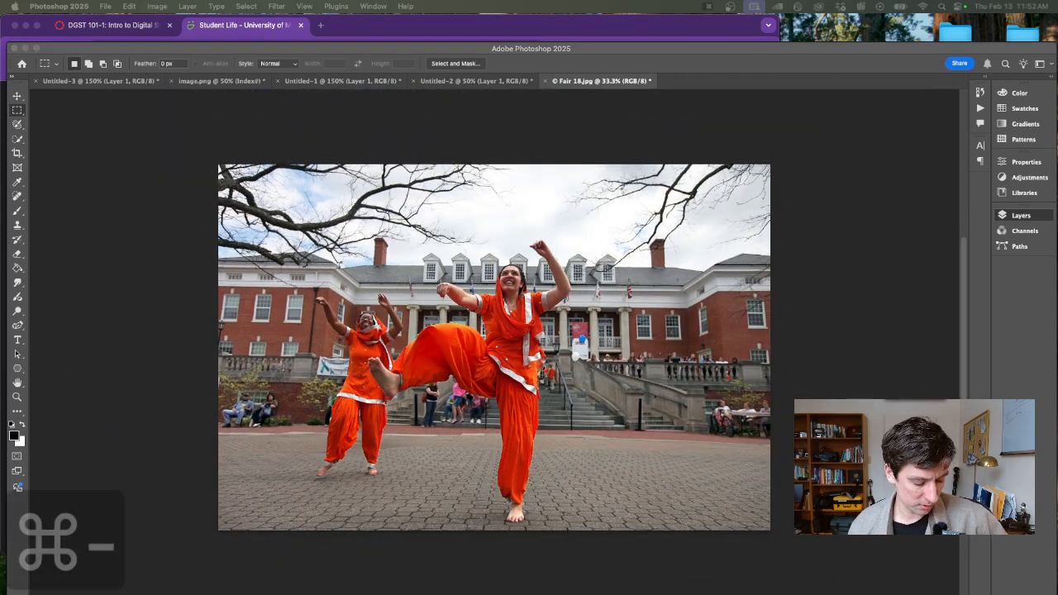
{"action": "key", "text": "super+1"}
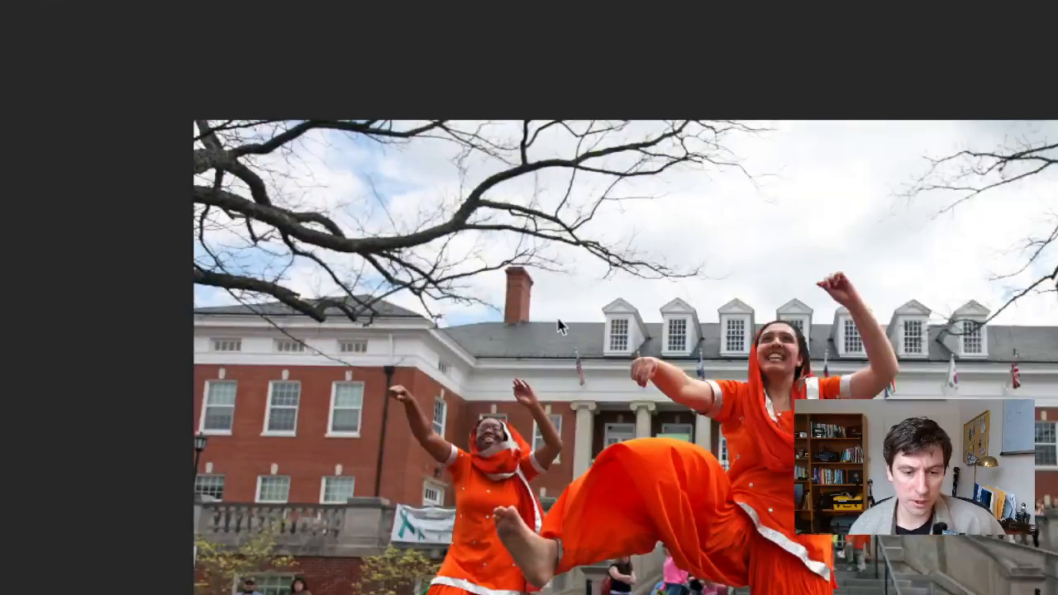
{"action": "left_click", "coordinate": [548, 484]}
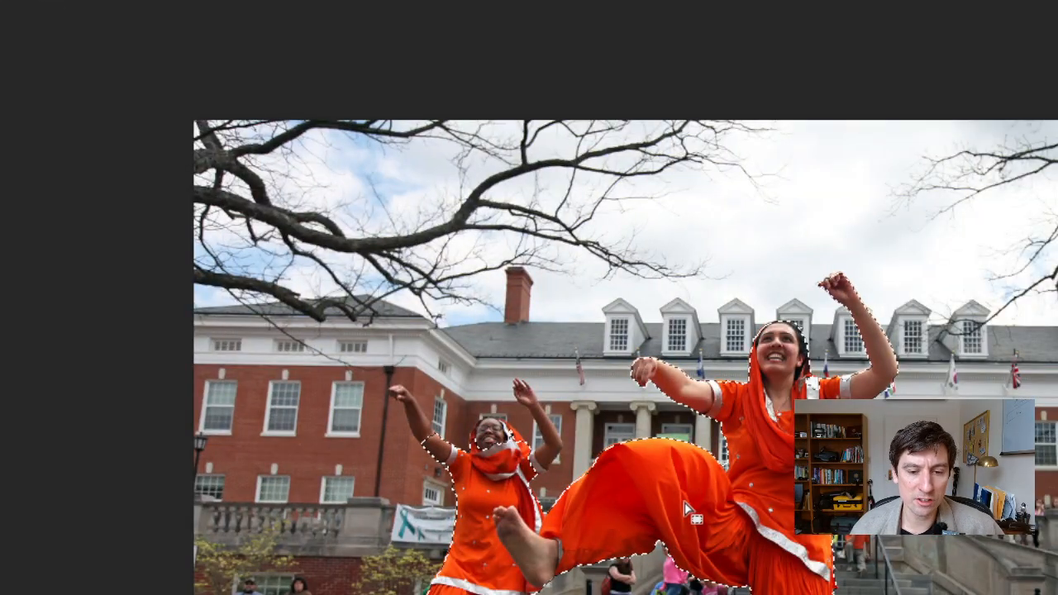
{"action": "scroll", "coordinate": [607, 466], "scroll_direction": "down", "scroll_amount": 3}
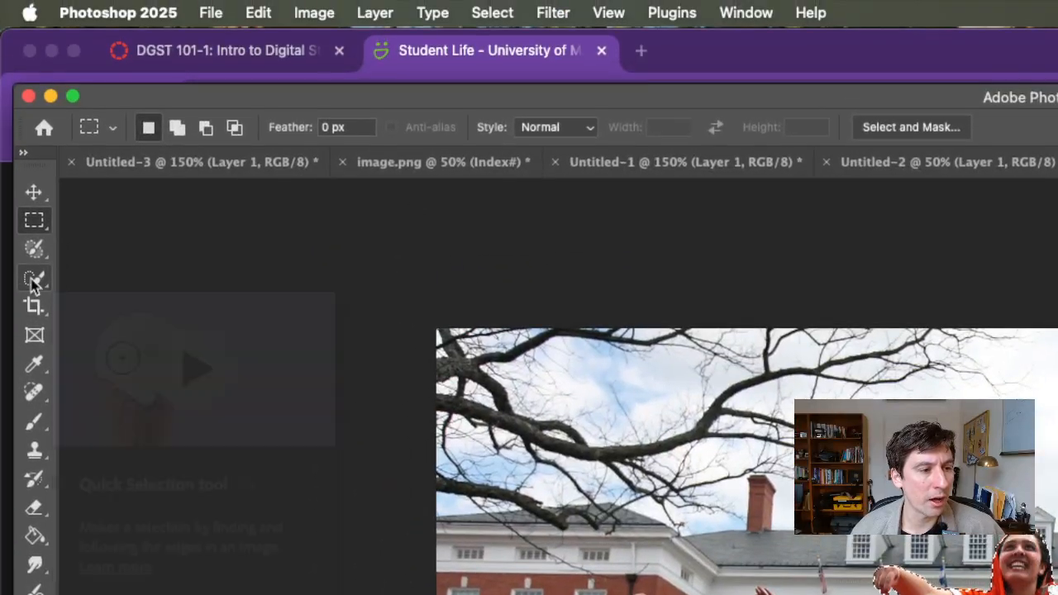
Activate the Quick Selection Tool for refining the selection around the dancers
{"action": "left_click", "coordinate": [33, 282]}
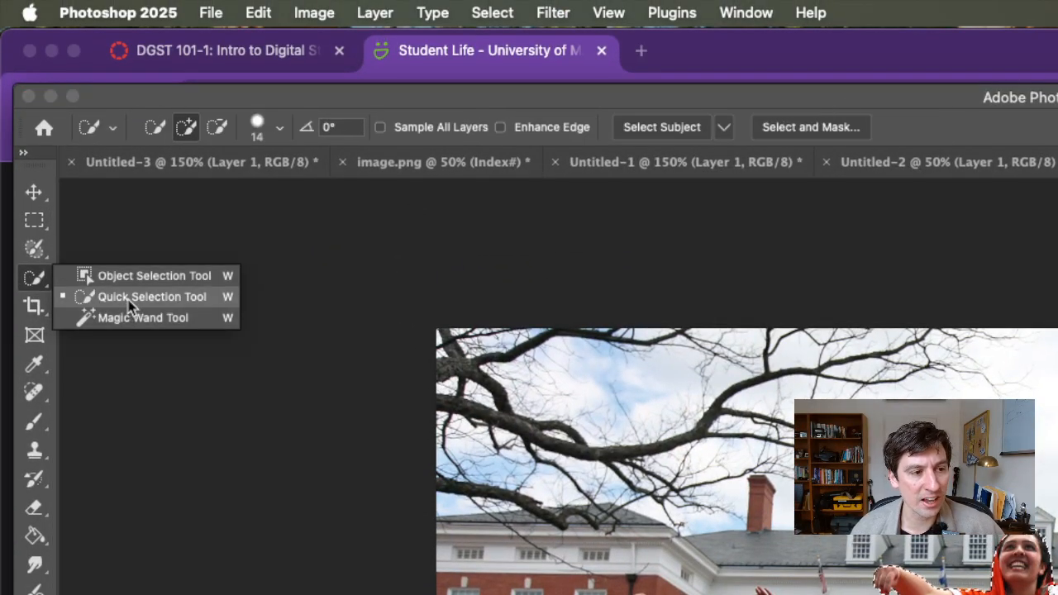
{"action": "left_click", "coordinate": [130, 299]}
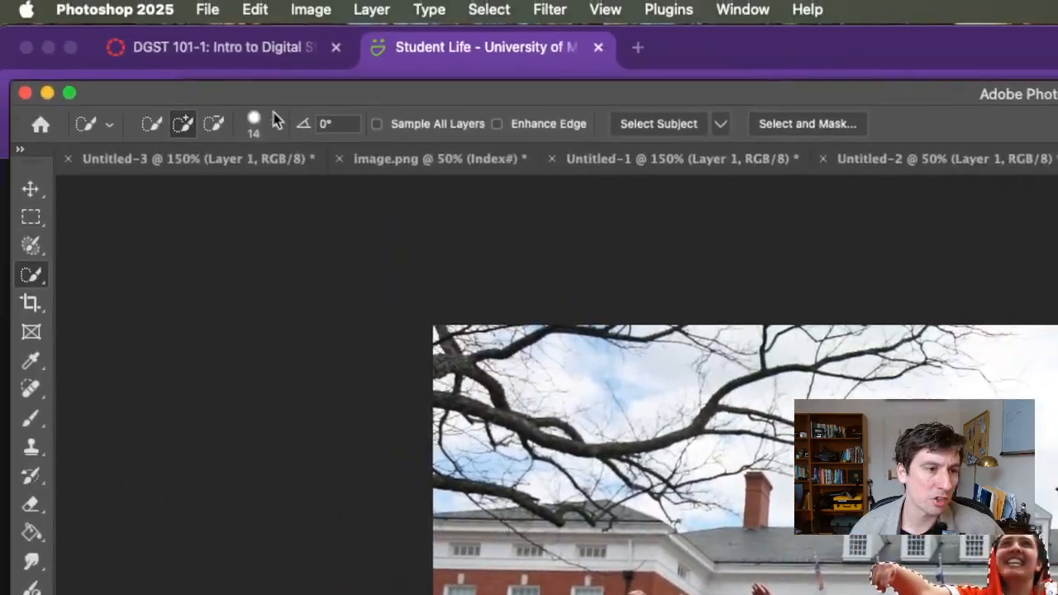
{"action": "left_click", "coordinate": [238, 93]}
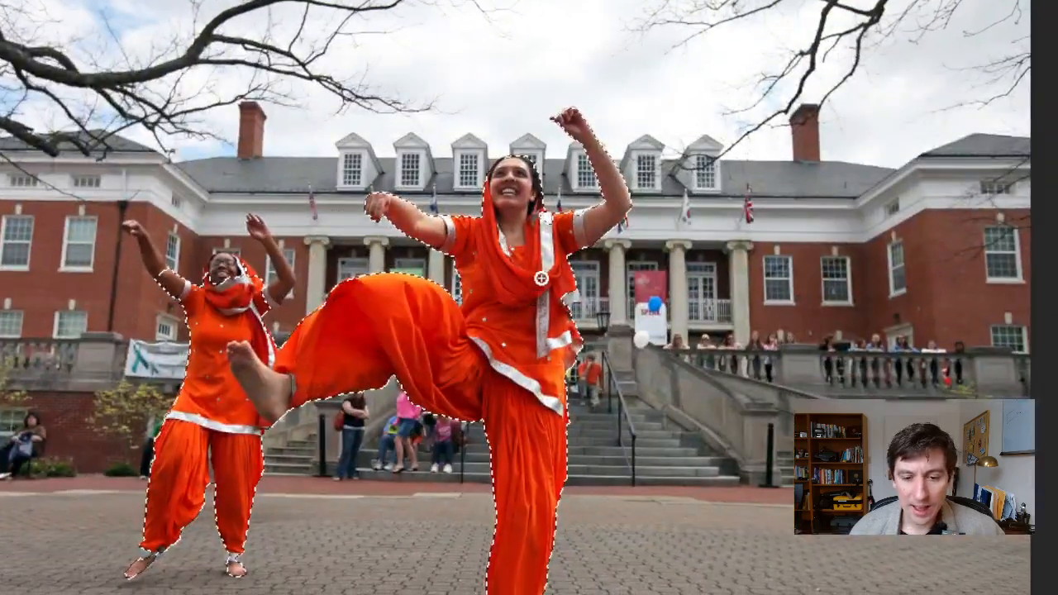
Try adding the roof dormers and the brick pavement to the selection, and take both out again
{"action": "left_click", "coordinate": [370, 155]}
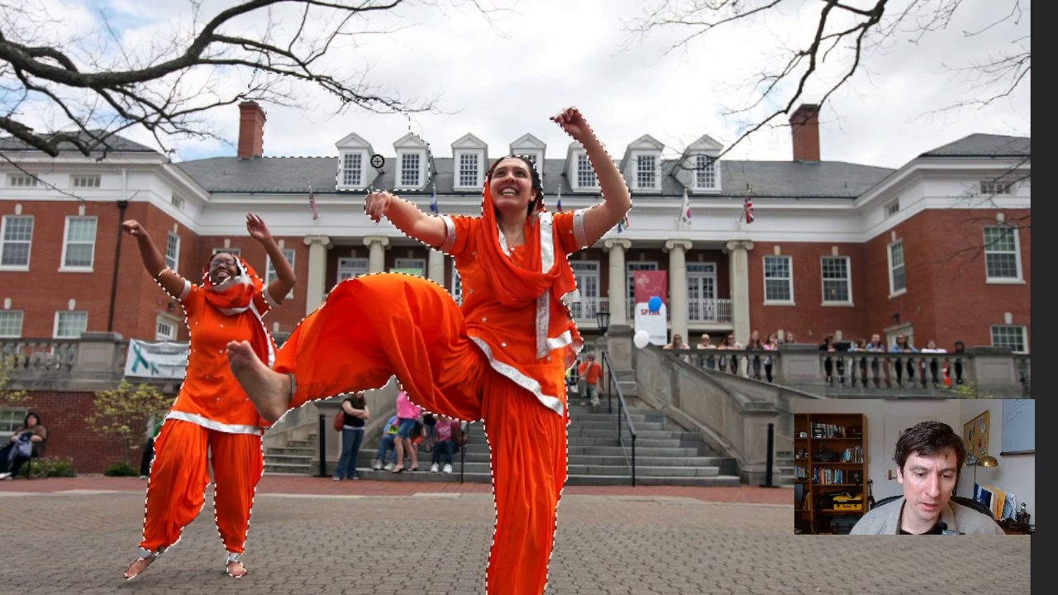
{"action": "key", "text": "ctrl+z"}
{"action": "mouse_move", "coordinate": [603, 529]}
{"action": "left_mouse_down"}
{"action": "mouse_move", "coordinate": [680, 586]}
{"action": "mouse_move", "coordinate": [687, 573]}
{"action": "left_mouse_up"}
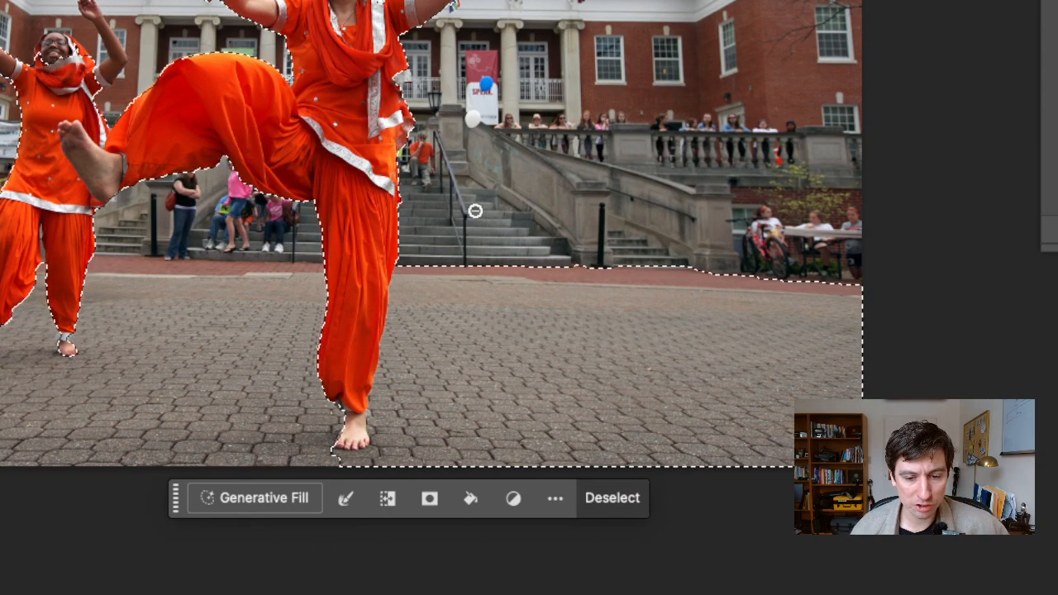
{"action": "mouse_move", "coordinate": [479, 284]}
{"action": "left_mouse_down"}
{"action": "mouse_move", "coordinate": [480, 341]}
{"action": "mouse_move", "coordinate": [429, 433]}
{"action": "left_mouse_up"}
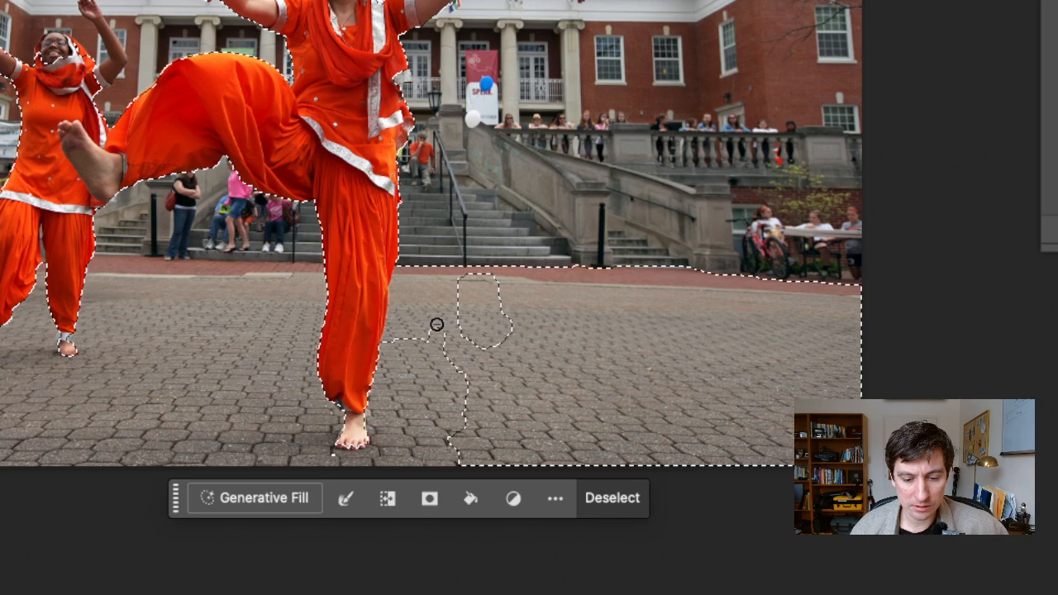
{"action": "left_click_drag", "start_coordinate": [436, 324], "coordinate": [525, 386]}
{"action": "left_click_drag", "start_coordinate": [436, 337], "coordinate": [551, 429]}
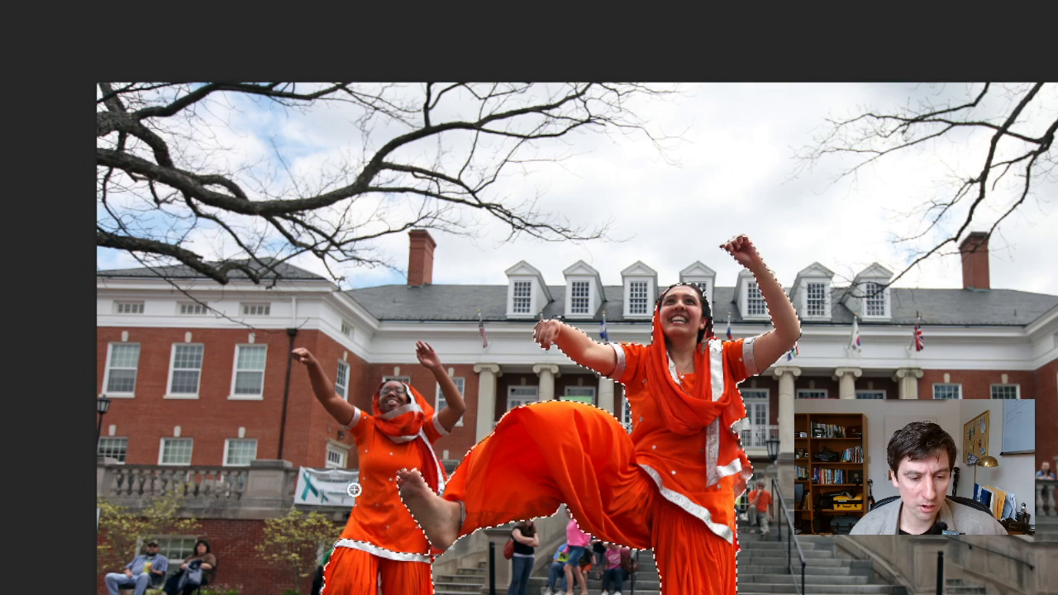
Limit the selection to the front dancer including her standing foot, and set the Quick Selection brush size to 13 px
{"action": "mouse_move", "coordinate": [338, 531]}
{"action": "left_mouse_down"}
{"action": "mouse_move", "coordinate": [501, 352]}
{"action": "mouse_move", "coordinate": [518, 376]}
{"action": "mouse_move", "coordinate": [648, 332]}
{"action": "mouse_move", "coordinate": [620, 259]}
{"action": "left_mouse_up"}
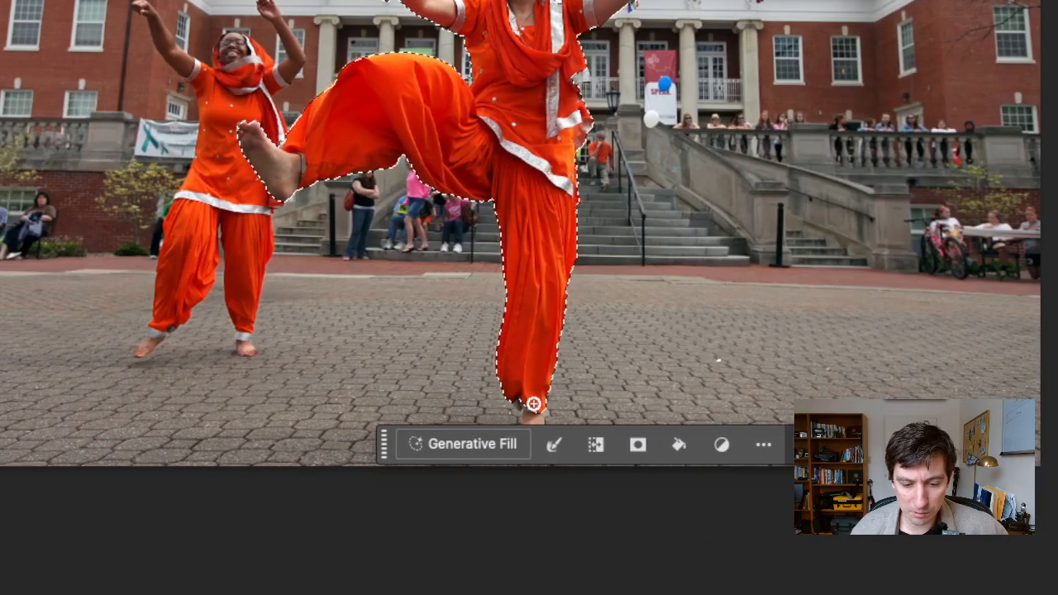
{"action": "left_click_drag", "start_coordinate": [386, 445], "coordinate": [627, 429]}
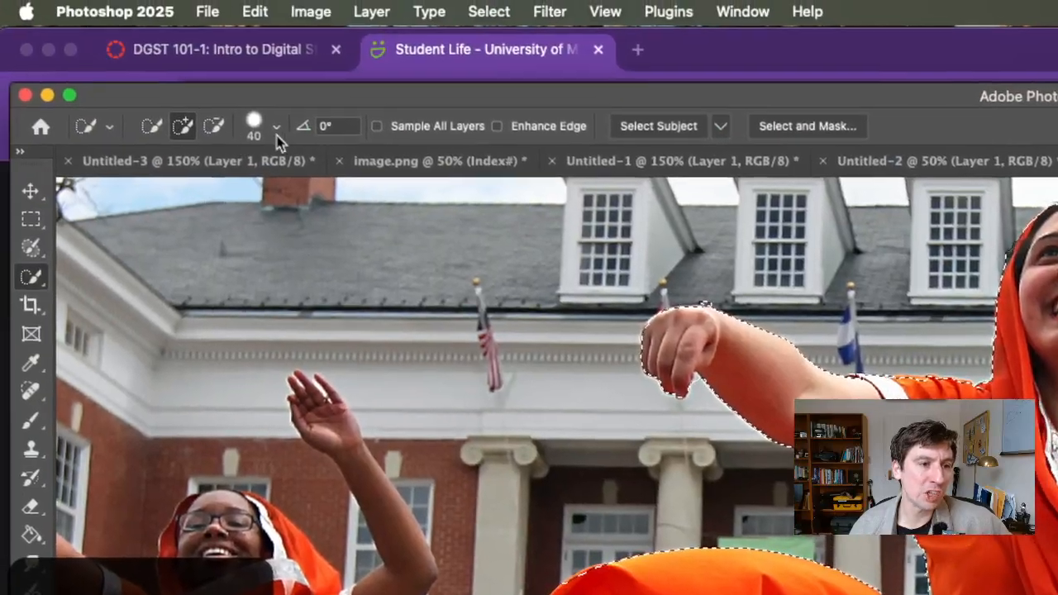
{"action": "left_click", "coordinate": [277, 132]}
{"action": "left_click_drag", "start_coordinate": [232, 182], "coordinate": [164, 195]}
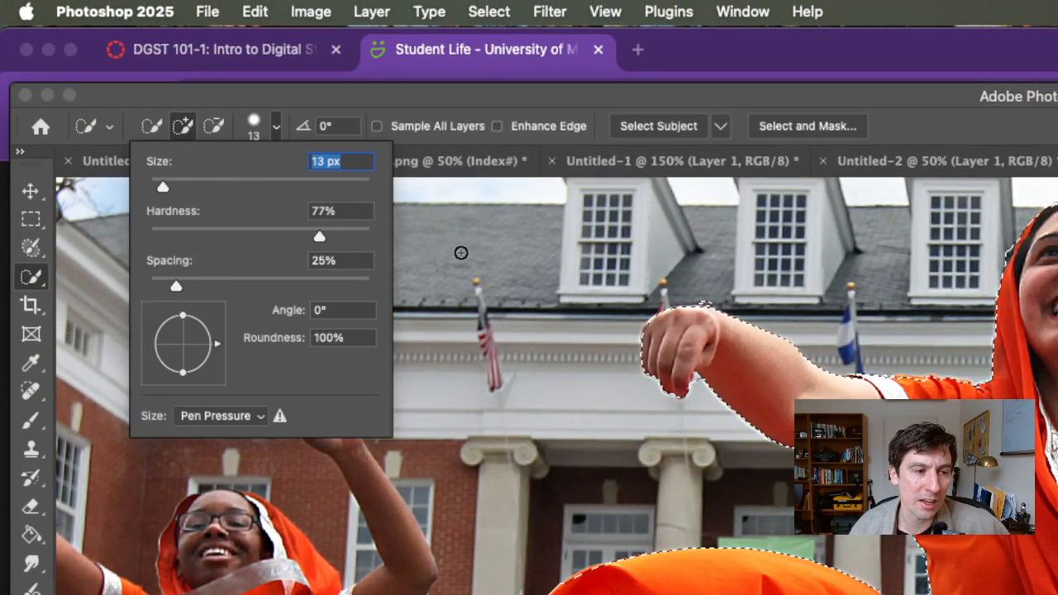
Try duplicating the selected front dancer onto a new layer, and undo the duplication
{"action": "key", "text": "super+minus"}
{"action": "key", "text": "super+minus"}
{"action": "key", "text": "super+minus"}
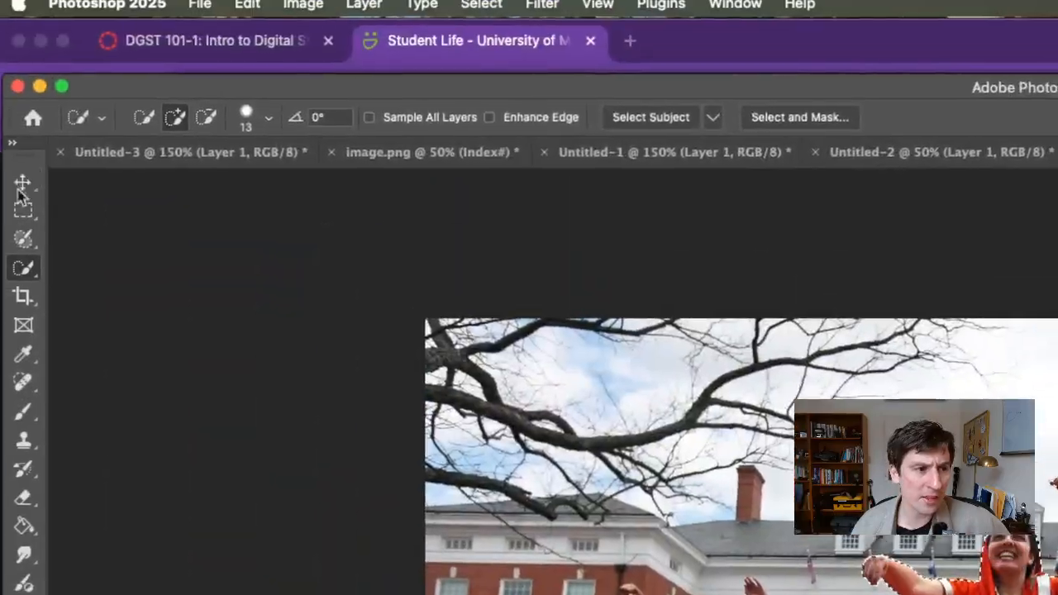
{"action": "left_click", "coordinate": [22, 187]}
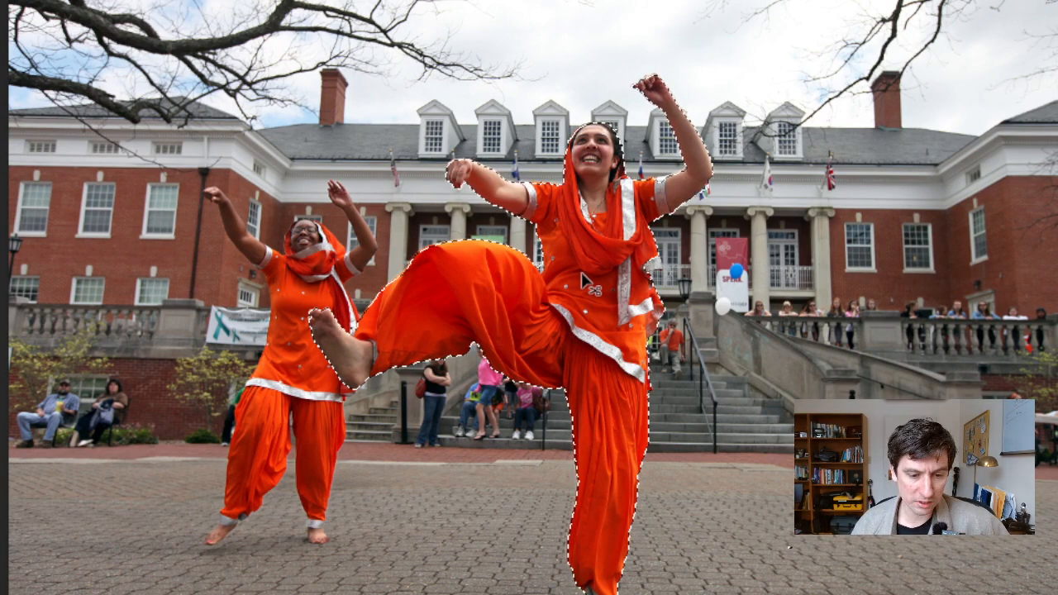
{"action": "key", "text": "ctrl+j"}
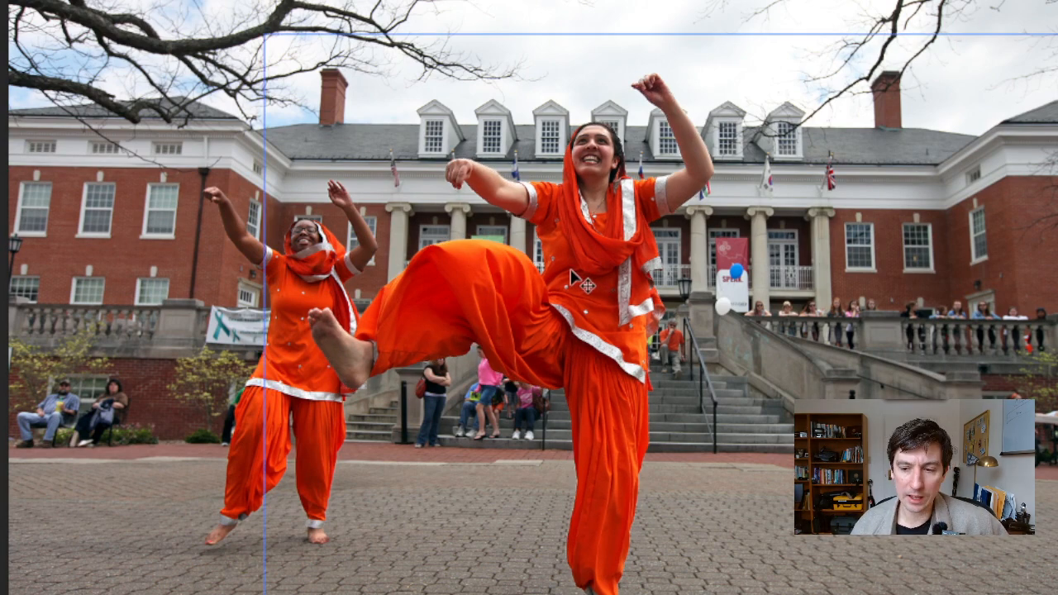
{"action": "key", "text": "super+z"}
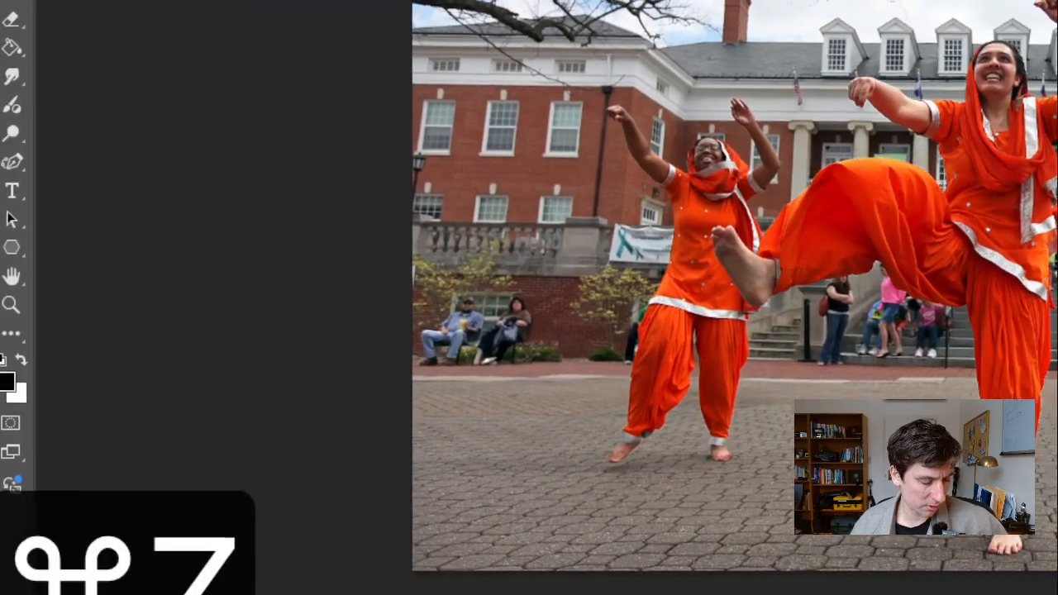
Copy the selected front dancer and paste her onto a new layer, checking the cutout with the Background layer temporarily hidden
{"action": "key", "text": "super+1"}
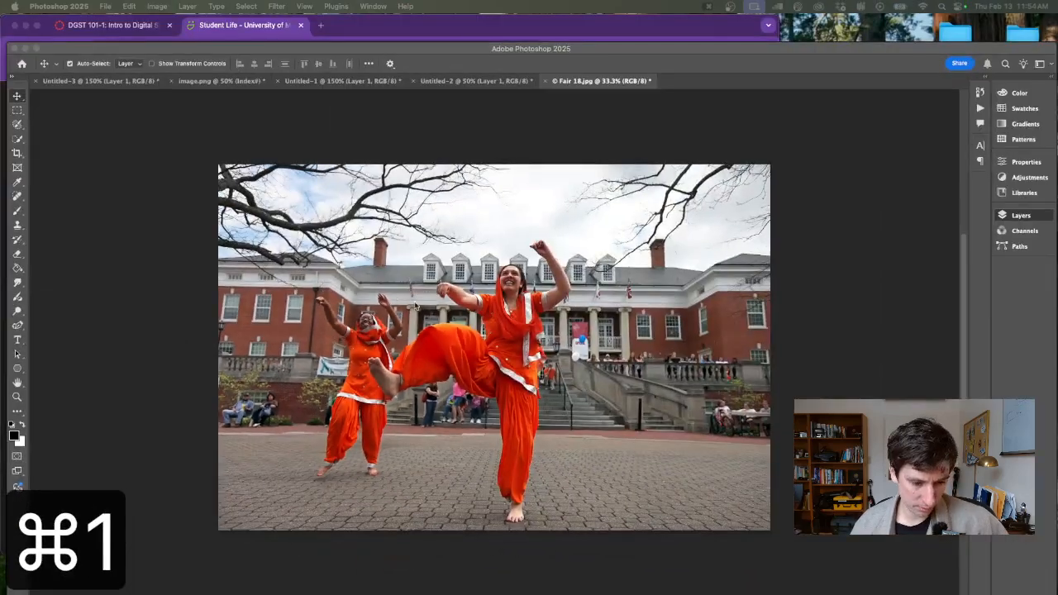
{"action": "key", "text": "super+c"}
{"action": "key", "text": "super+v"}
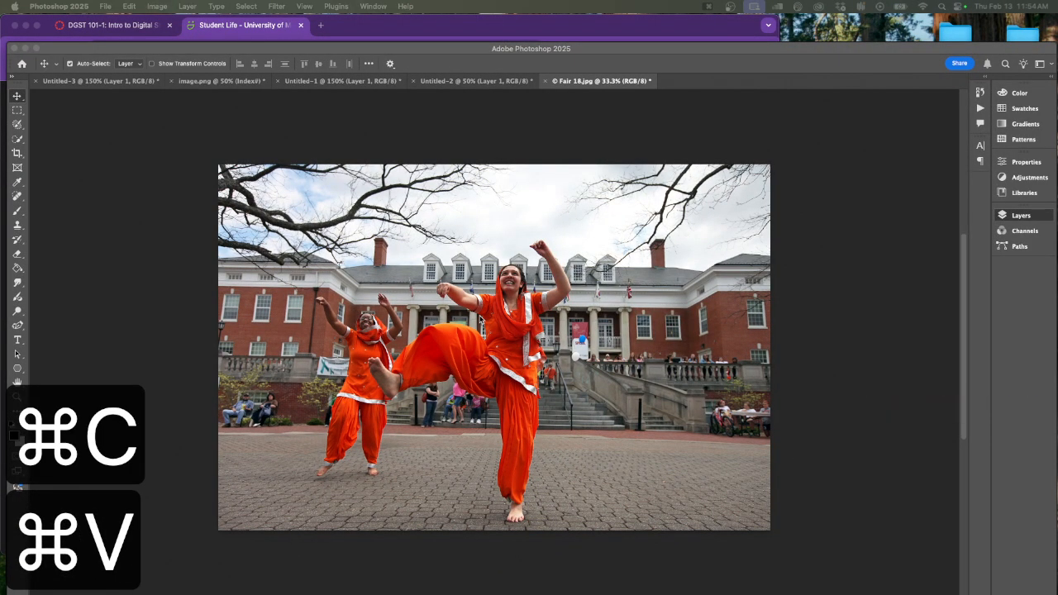
{"action": "key", "text": "super+c"}
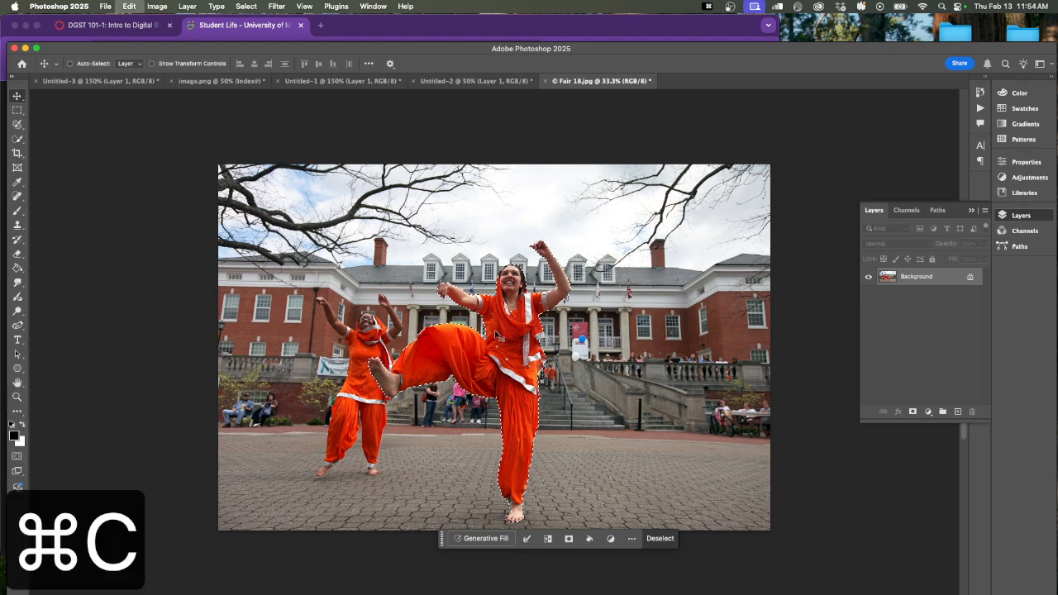
{"action": "key", "text": "super+v"}
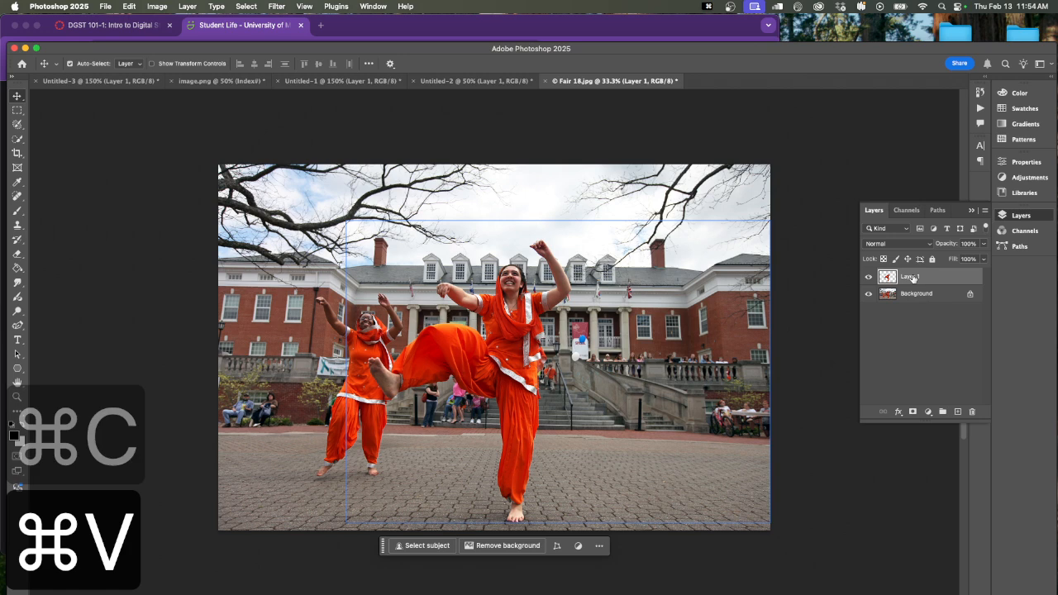
{"action": "left_click", "coordinate": [868, 294]}
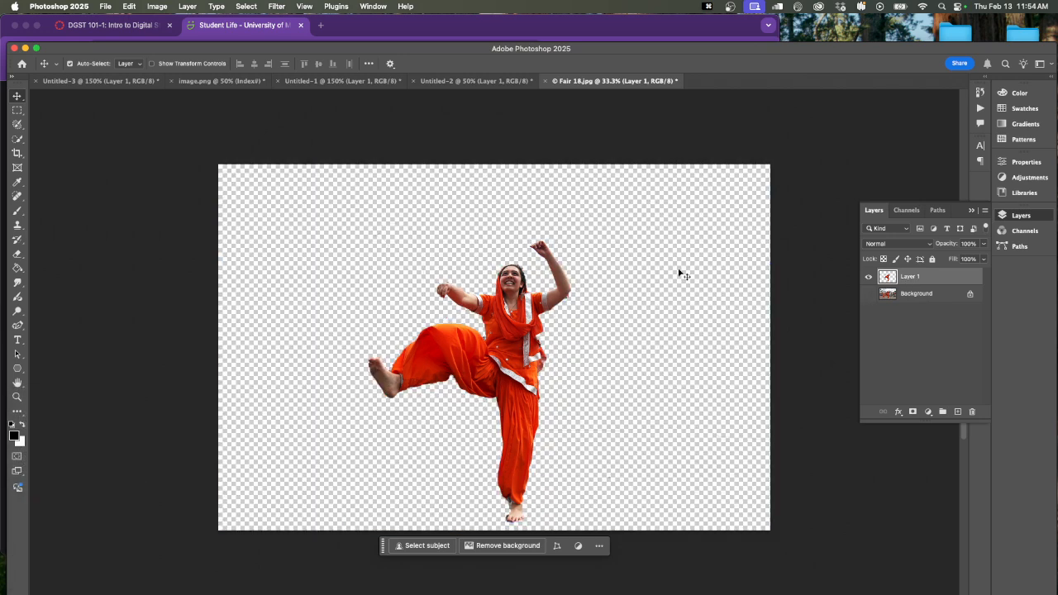
{"action": "left_click", "coordinate": [869, 294]}
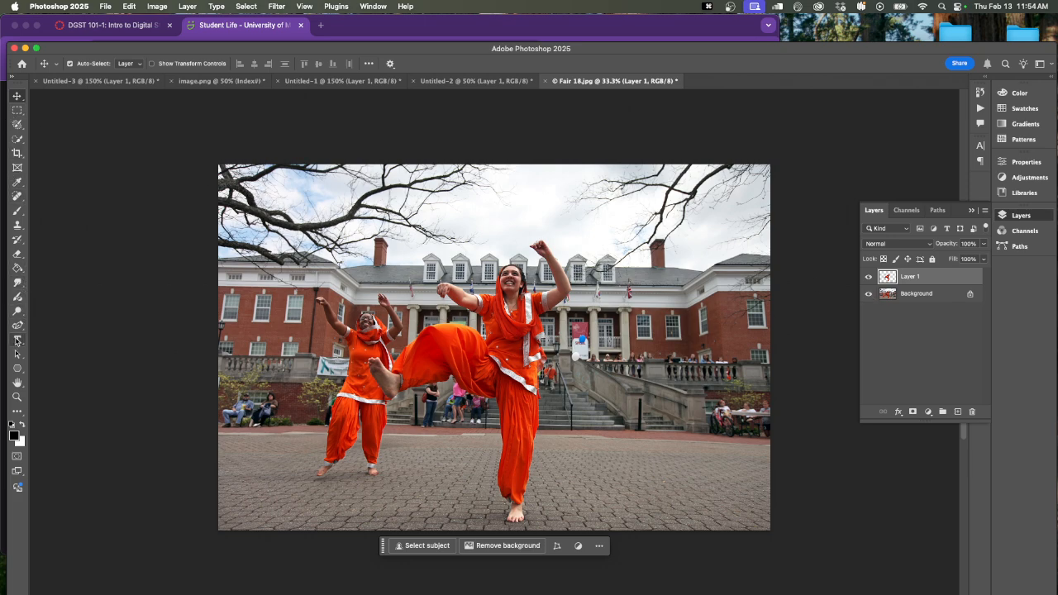
Create a horizontal text box across most of the photo containing the text "UMW"
{"action": "left_click", "coordinate": [18, 340]}
{"action": "left_click", "coordinate": [73, 339]}
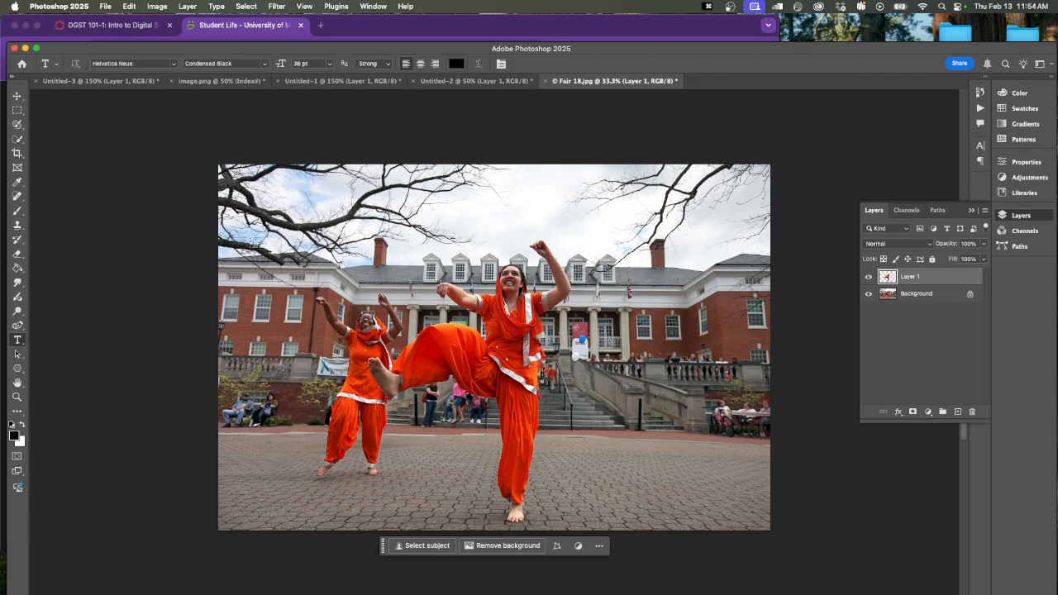
{"action": "left_click_drag", "start_coordinate": [234, 186], "coordinate": [721, 461]}
{"action": "type", "text": "UMW"}
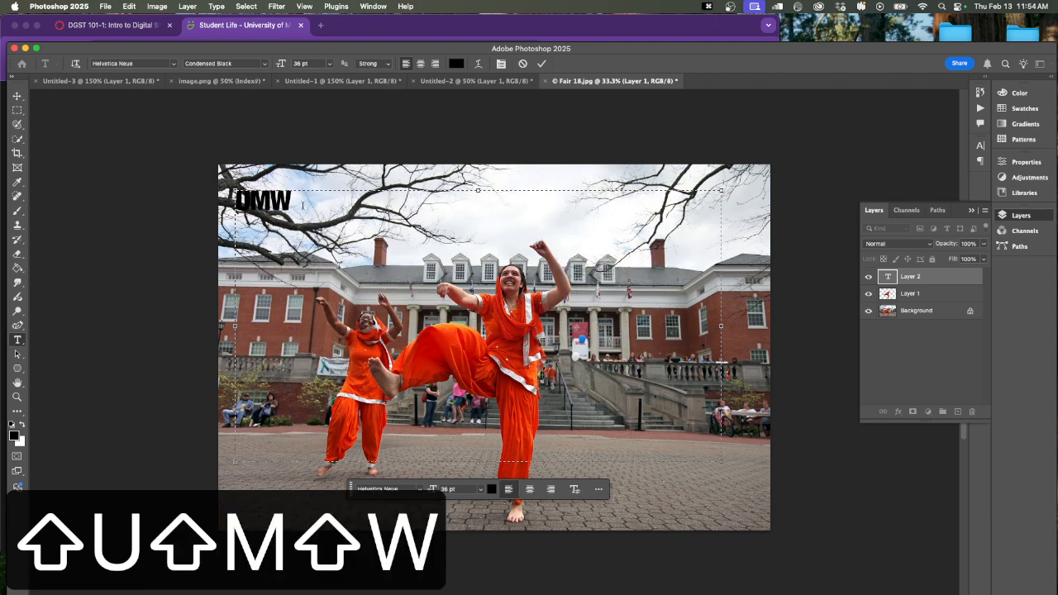
Colour the UMW text dark blue (000080) and enlarge it to 336 pt
{"action": "left_click_drag", "start_coordinate": [303, 204], "coordinate": [232, 193]}
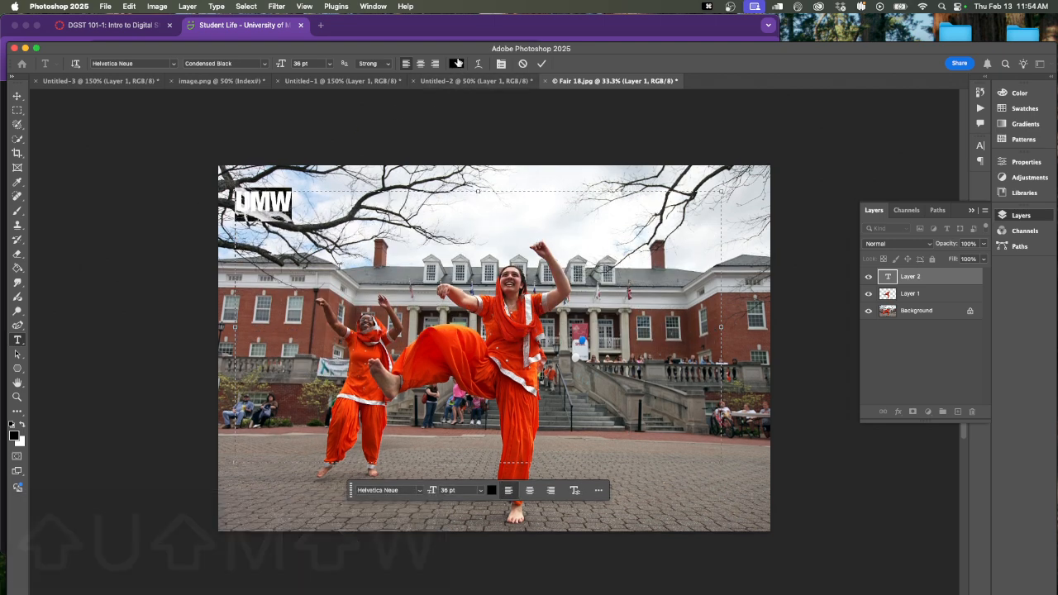
{"action": "left_click", "coordinate": [456, 63]}
{"action": "mouse_move", "coordinate": [368, 176]}
{"action": "left_mouse_down"}
{"action": "mouse_move", "coordinate": [367, 198]}
{"action": "mouse_move", "coordinate": [357, 184]}
{"action": "left_mouse_up"}
{"action": "left_click", "coordinate": [327, 243]}
{"action": "left_click", "coordinate": [344, 207]}
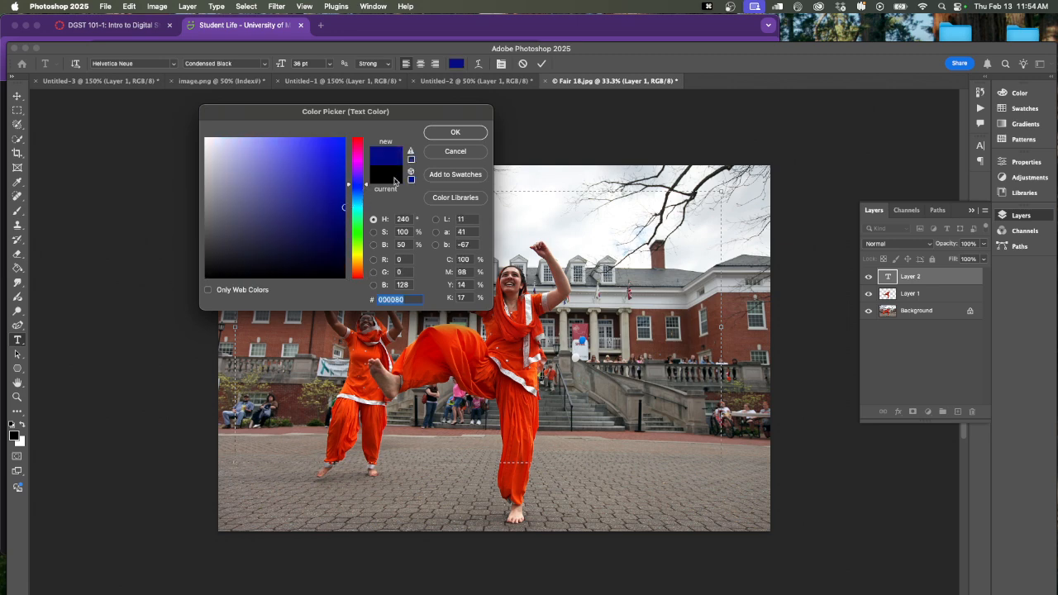
{"action": "left_click", "coordinate": [475, 131]}
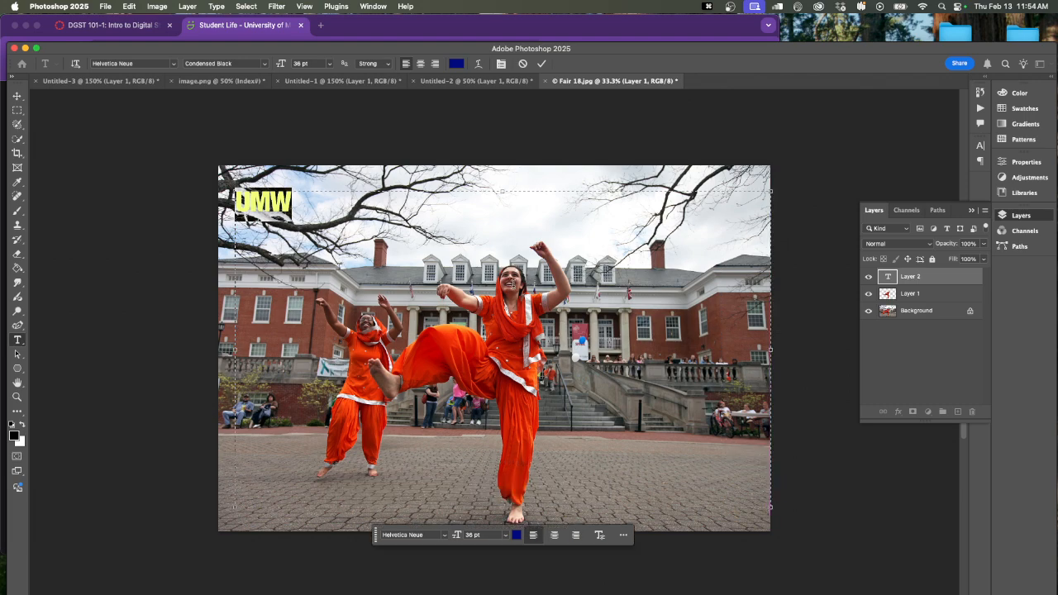
{"action": "left_click_drag", "start_coordinate": [282, 64], "coordinate": [449, 75]}
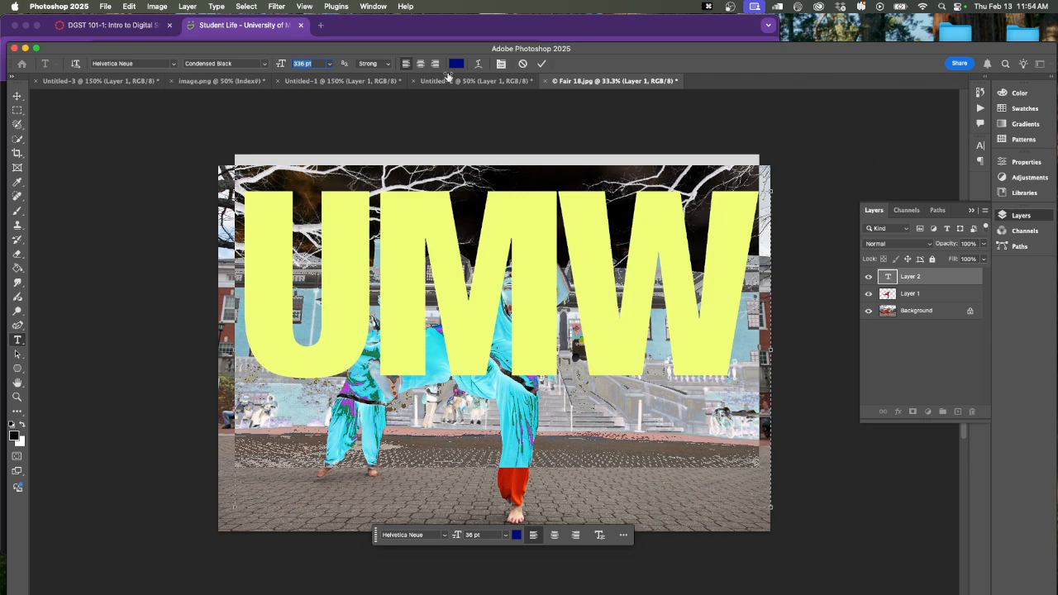
Move the UMW text down across the building and the dancers, and place the front dancer's layer above it in the stacking order
{"action": "left_click", "coordinate": [17, 96]}
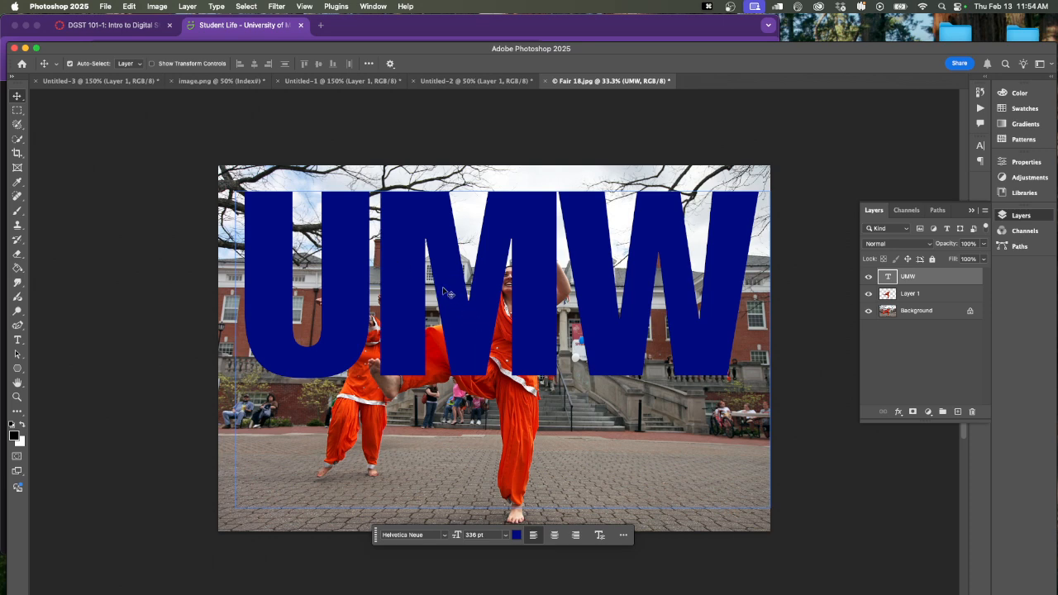
{"action": "left_click_drag", "start_coordinate": [444, 293], "coordinate": [444, 367]}
{"action": "left_click", "coordinate": [903, 293]}
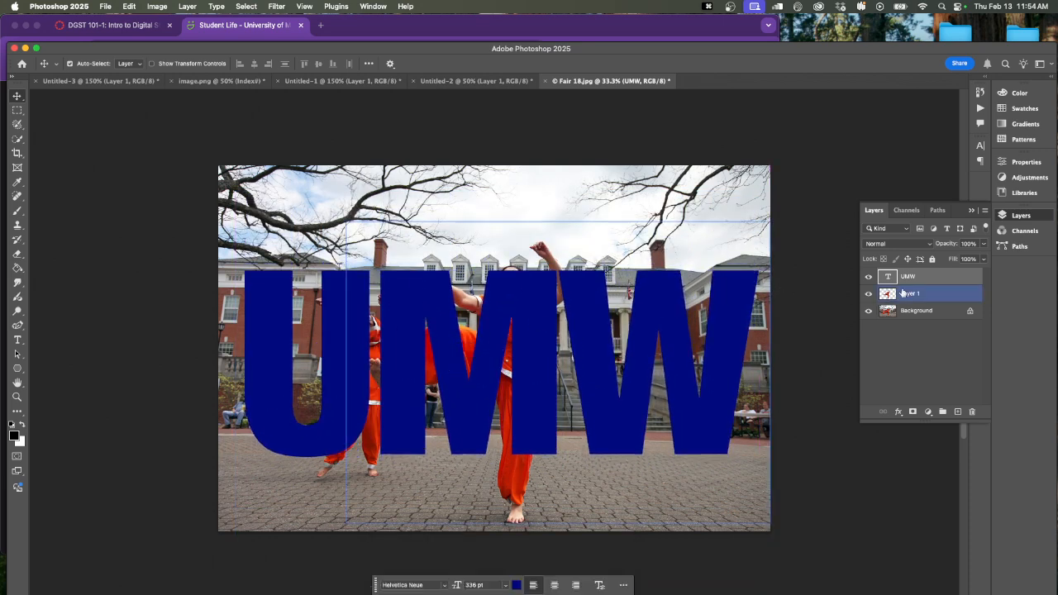
{"action": "left_click", "coordinate": [899, 276]}
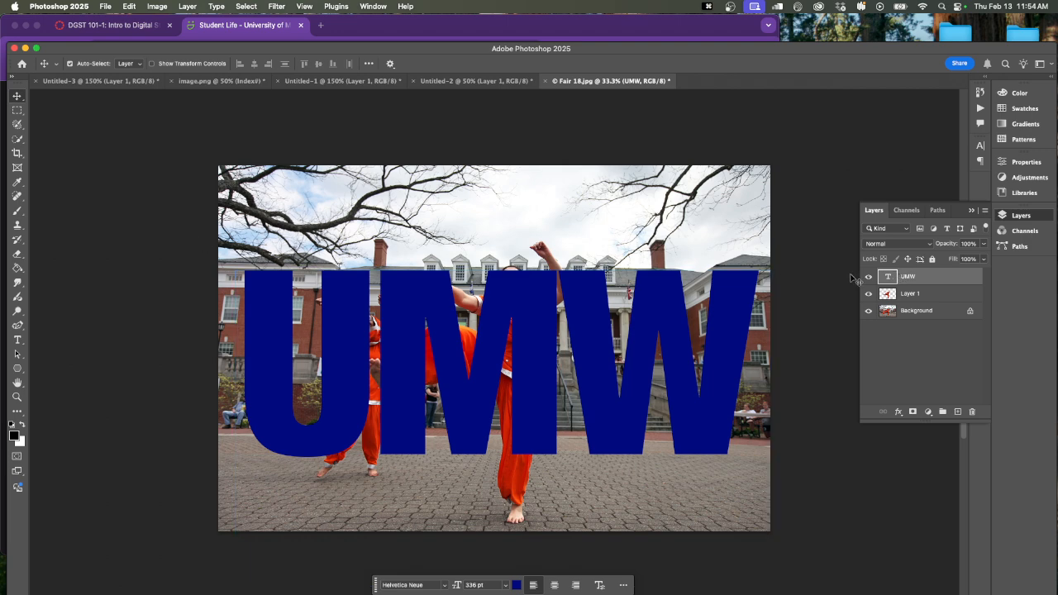
{"action": "left_click_drag", "start_coordinate": [904, 298], "coordinate": [931, 278]}
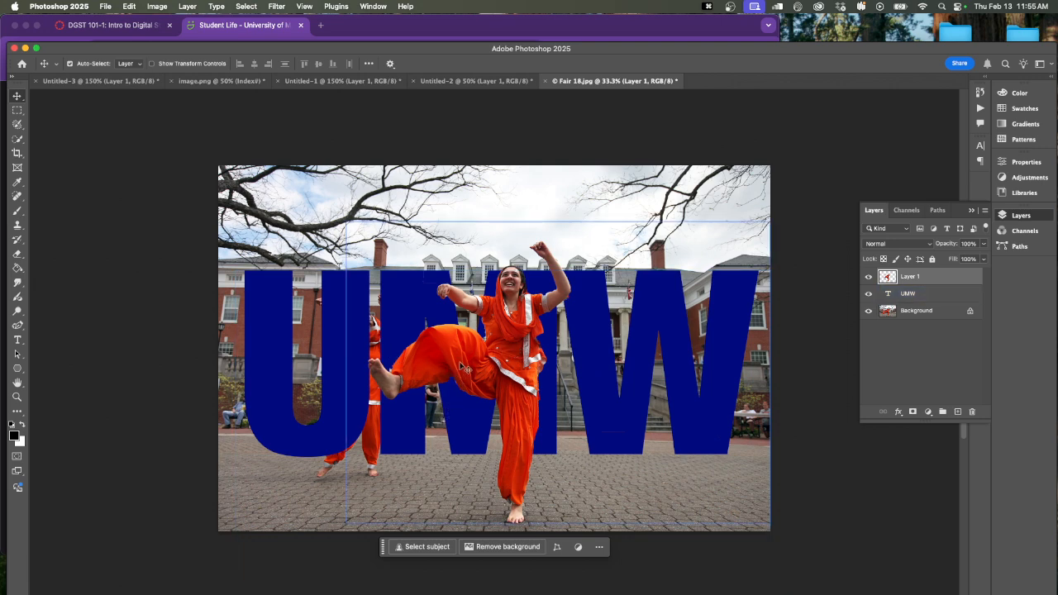
Hide the UMW text and start selecting the rear dancer on the Background layer with a 51 px Quick Selection brush, beginning with her torso
{"action": "left_click", "coordinate": [867, 295]}
{"action": "left_click", "coordinate": [912, 319]}
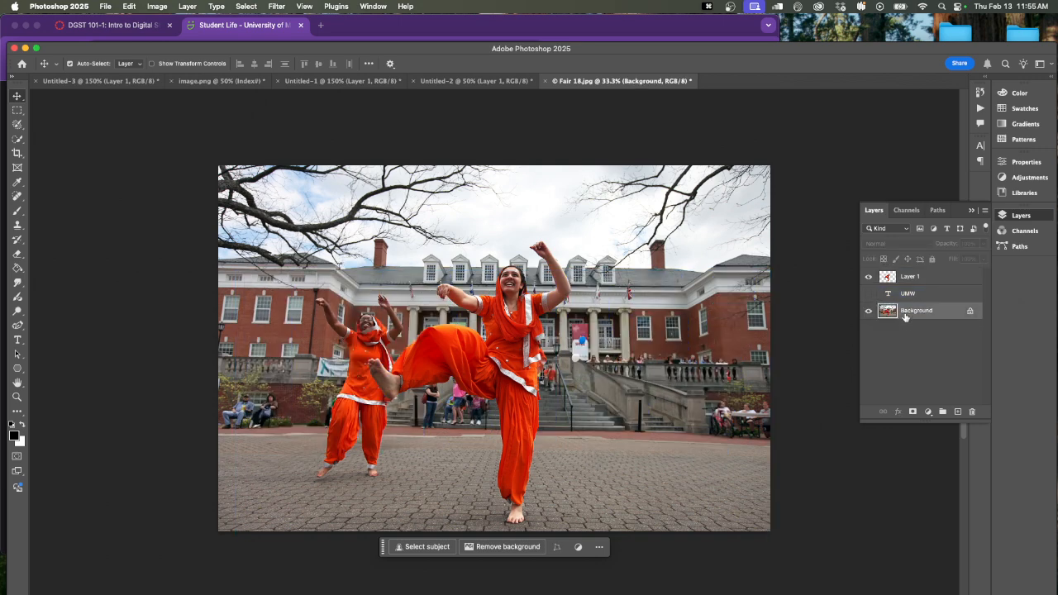
{"action": "left_click", "coordinate": [17, 125]}
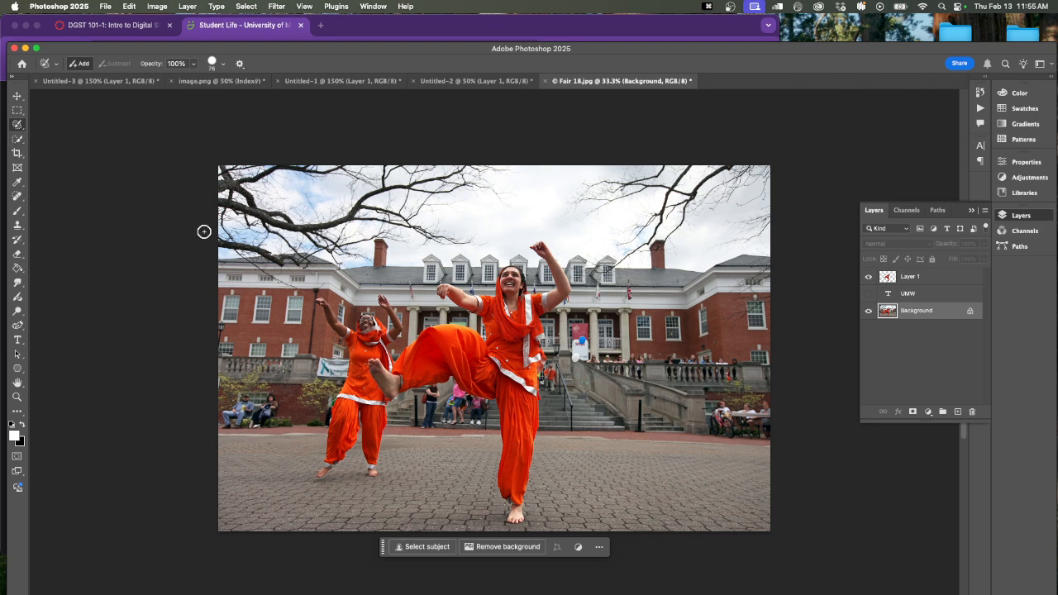
{"action": "left_click", "coordinate": [17, 125]}
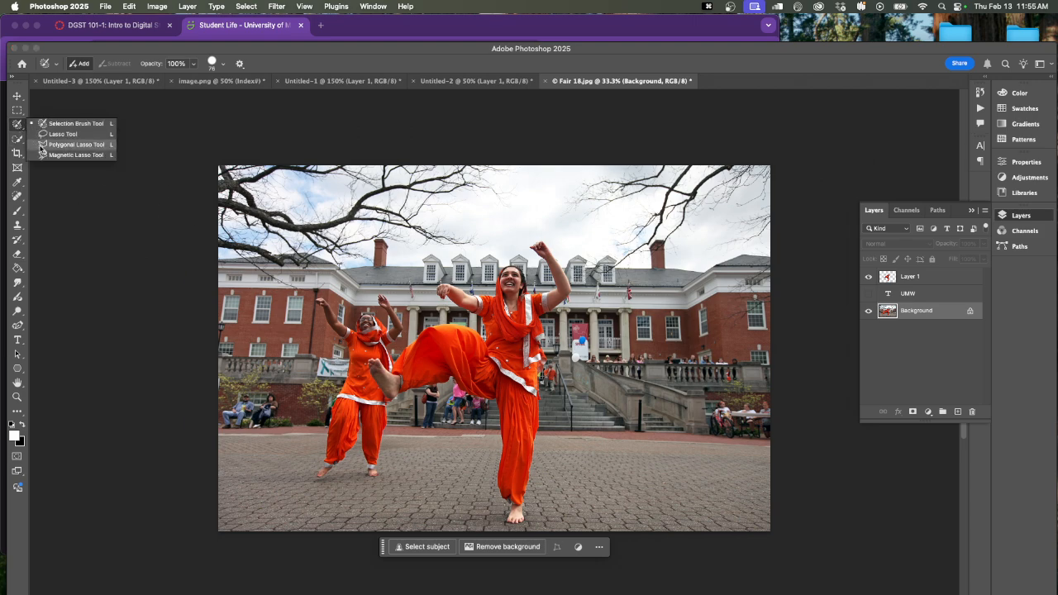
{"action": "left_click", "coordinate": [17, 139]}
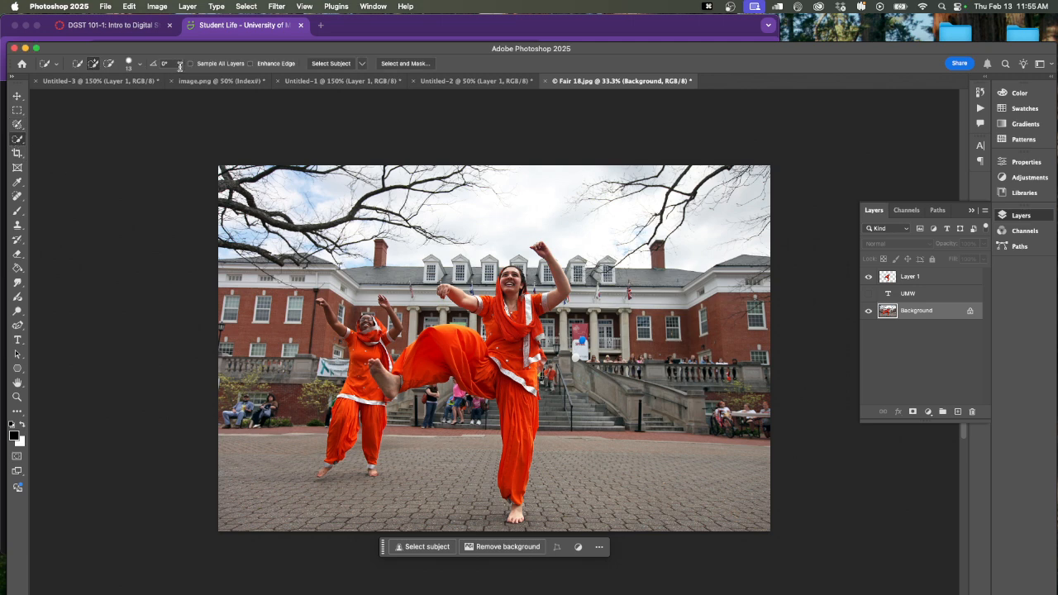
{"action": "left_click", "coordinate": [139, 64]}
{"action": "left_click_drag", "start_coordinate": [99, 95], "coordinate": [104, 94]}
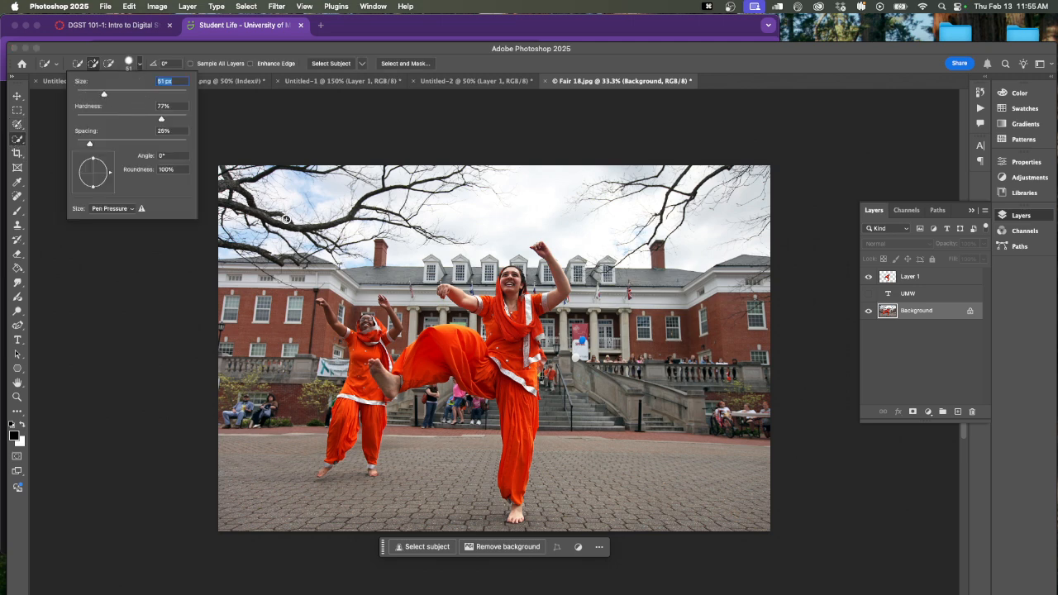
{"action": "mouse_move", "coordinate": [364, 344]}
{"action": "left_mouse_down"}
{"action": "mouse_move", "coordinate": [354, 312]}
{"action": "mouse_move", "coordinate": [369, 309]}
{"action": "left_mouse_up"}
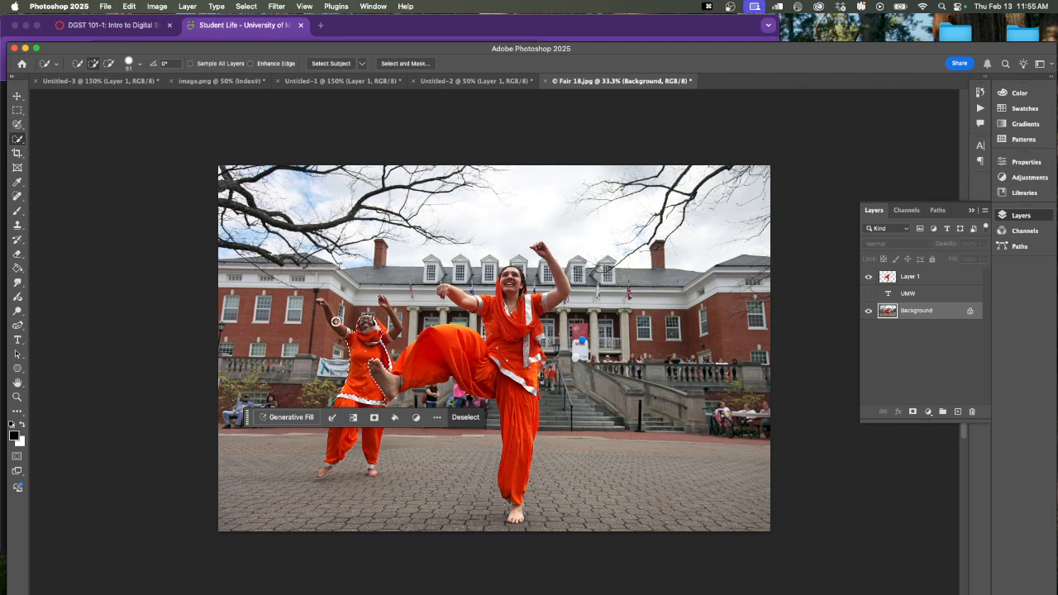